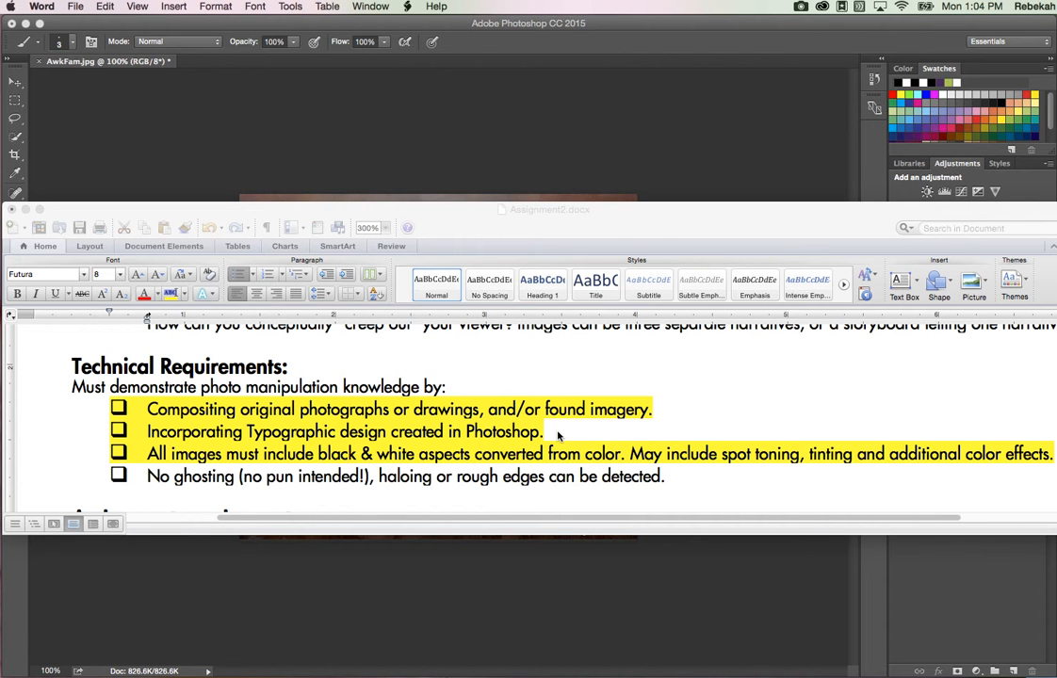
Step: Leave the Word assignment document and switch to the AwkFam.jpg image in Photoshop
click(766, 237)
drag(646, 234, 2, 235)
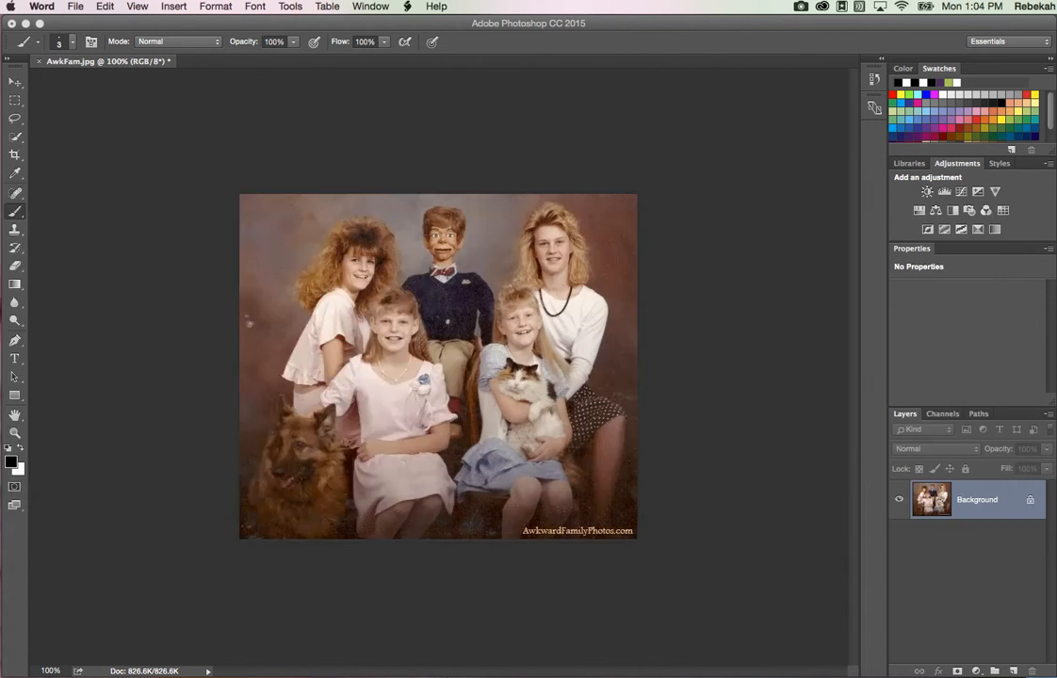
click(488, 609)
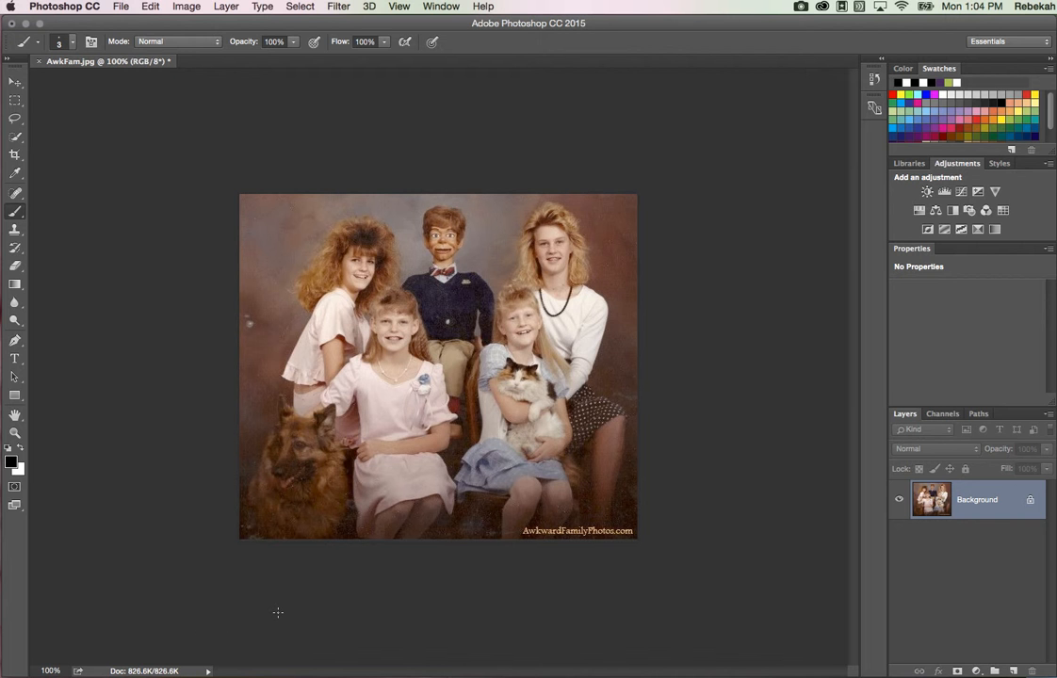
Step: Select the ventriloquist dummy from head to legs with the Quick Selection tool, starting a new selection
key(super+equal)
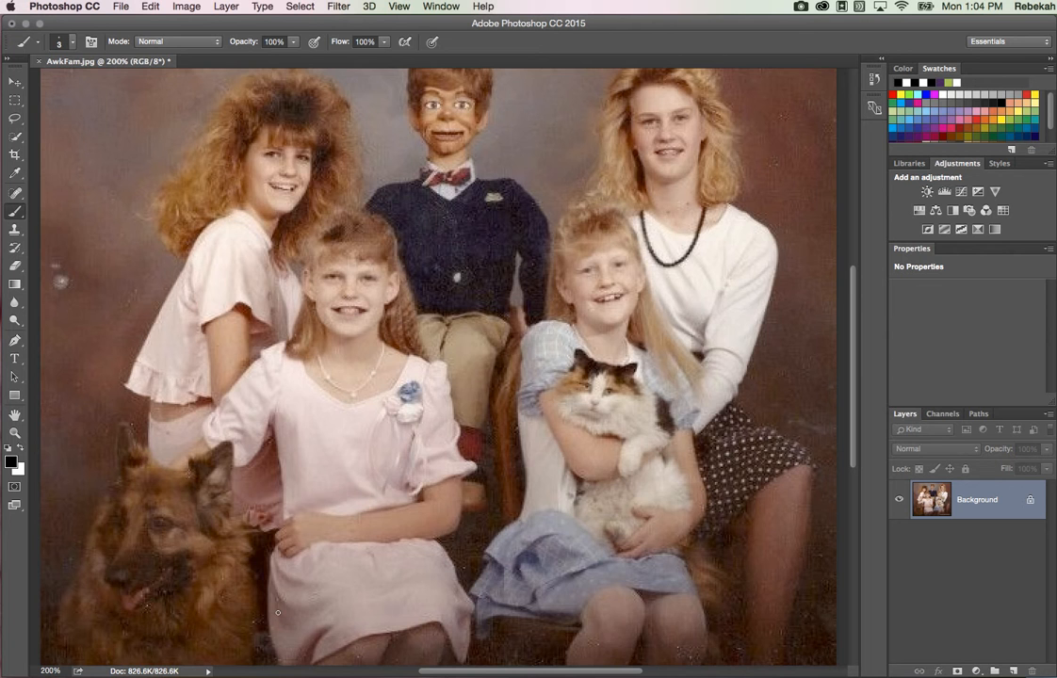
scroll(277, 612, up, 3)
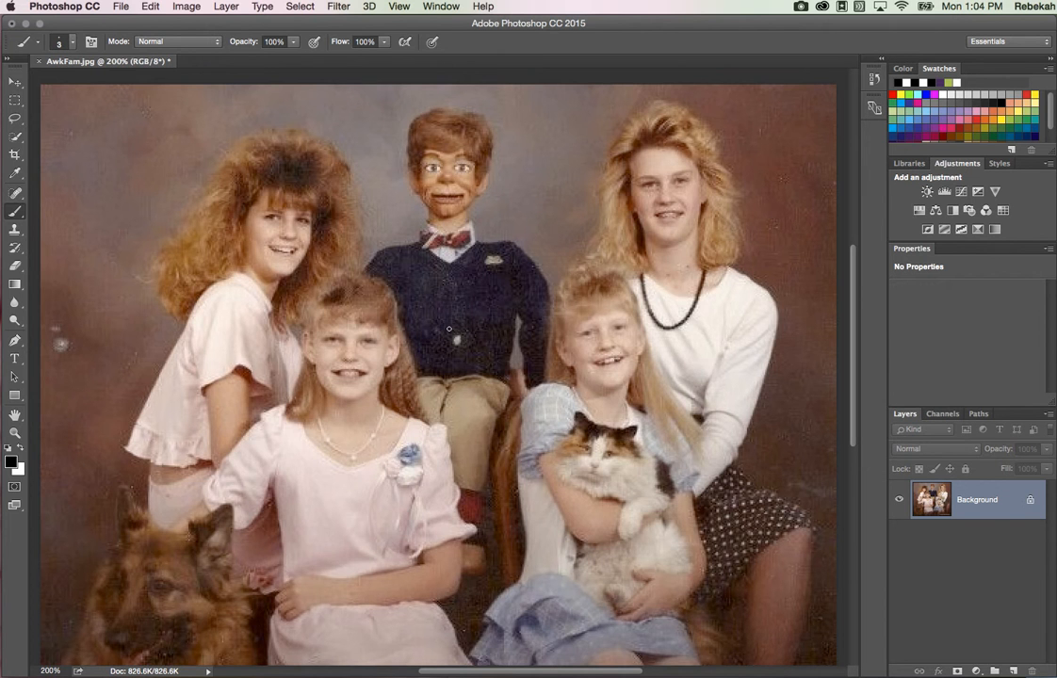
click(14, 138)
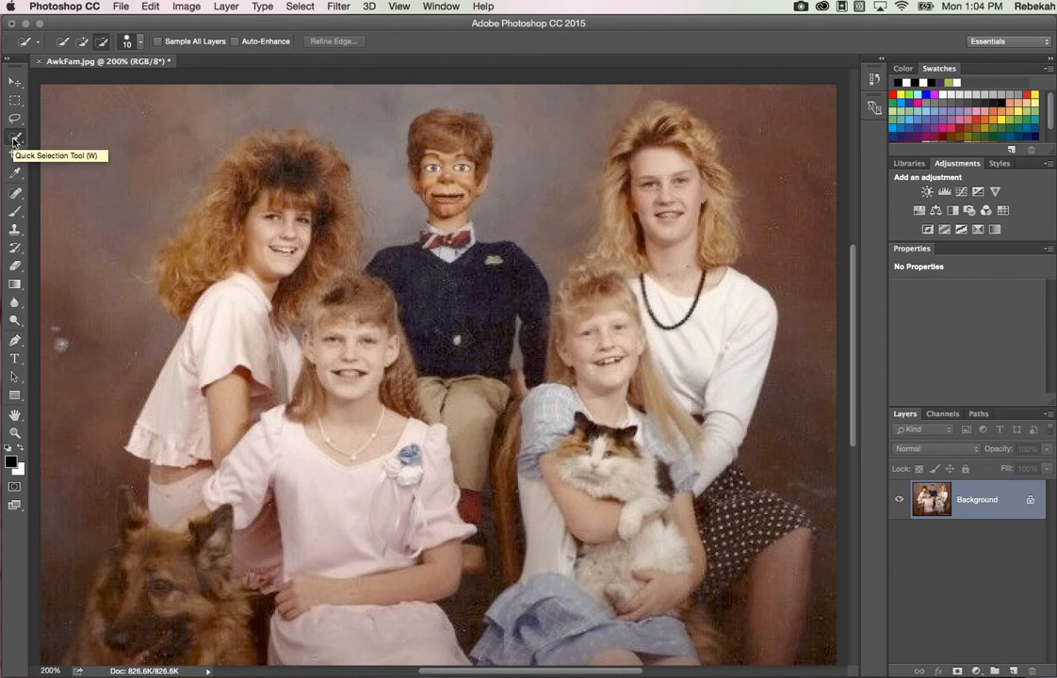
click(62, 40)
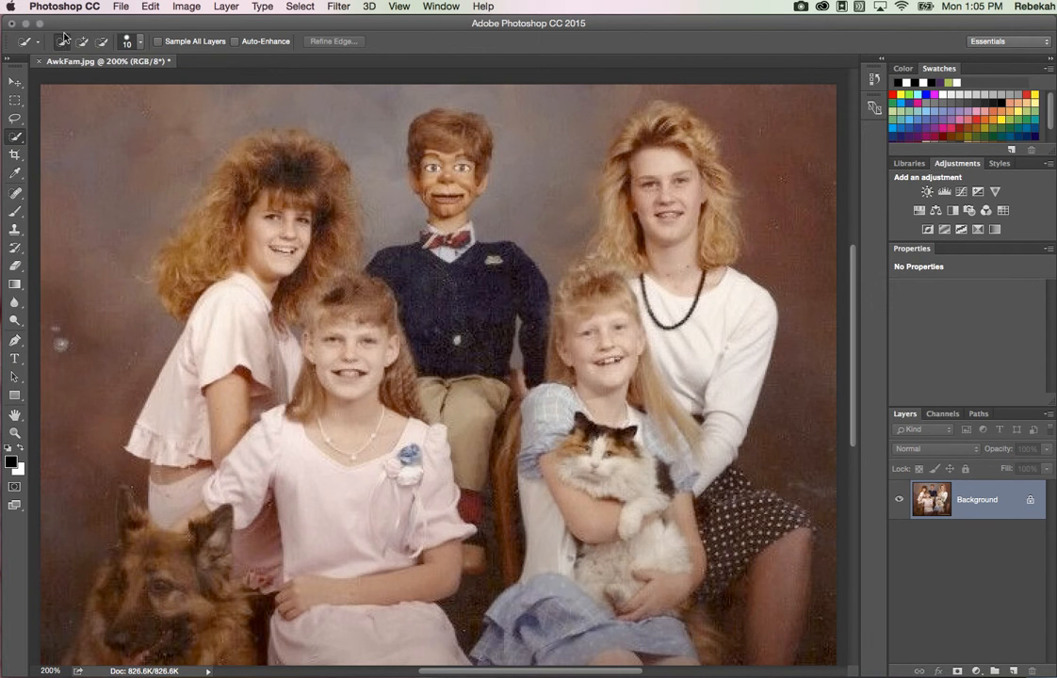
mouse_move(424, 290)
mouse_down()
mouse_move(449, 243)
mouse_move(450, 201)
mouse_move(469, 186)
mouse_move(476, 149)
mouse_move(438, 125)
mouse_move(426, 163)
mouse_up()
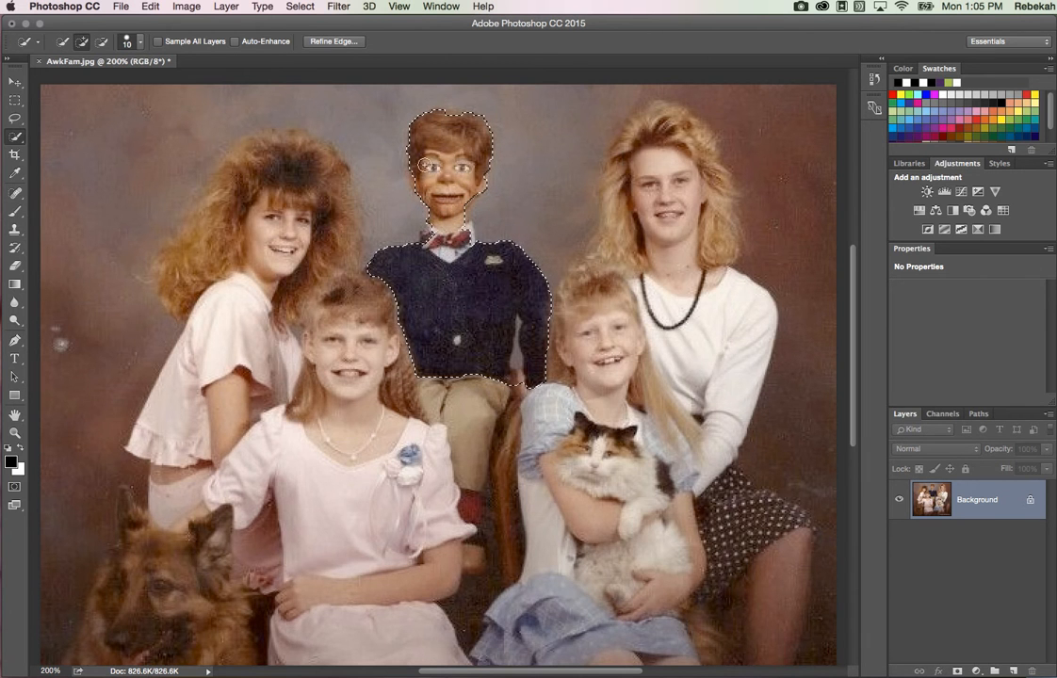
drag(458, 371, 470, 502)
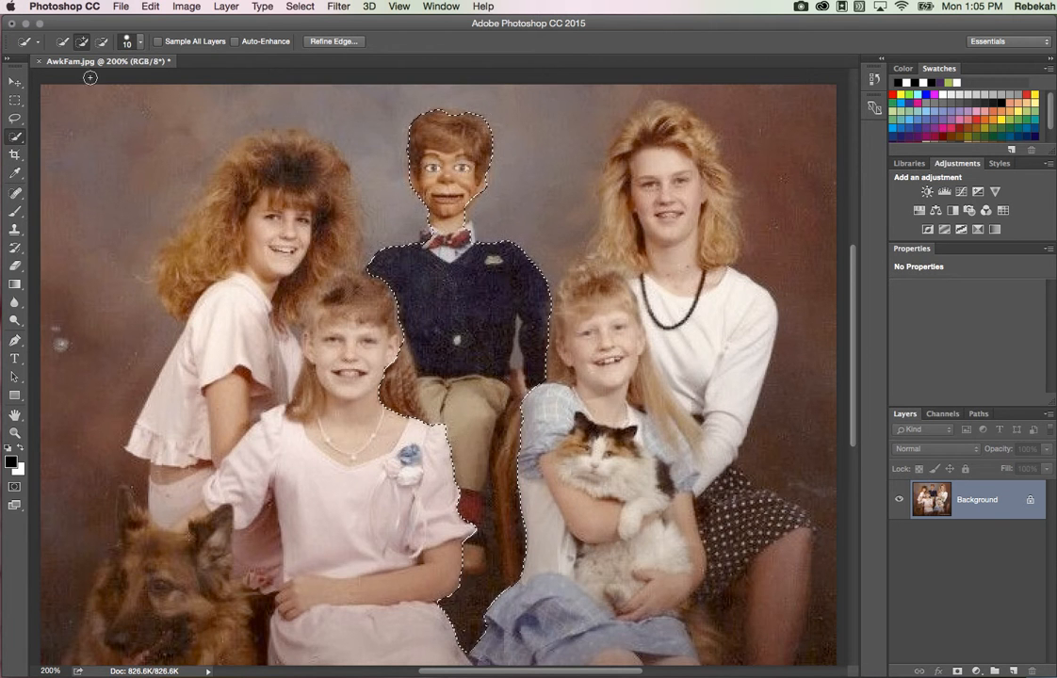
Step: Subtract the chair and background around the dummy's legs from the selection
click(99, 42)
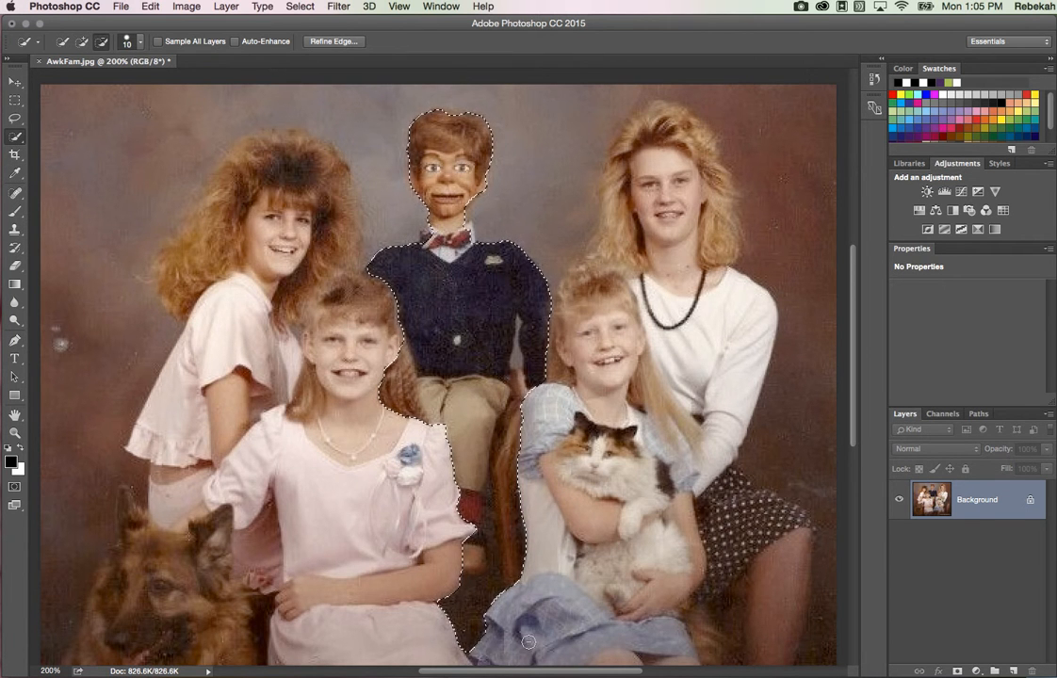
mouse_move(465, 649)
mouse_down()
mouse_move(456, 606)
mouse_move(491, 598)
mouse_move(514, 557)
mouse_move(525, 426)
mouse_up()
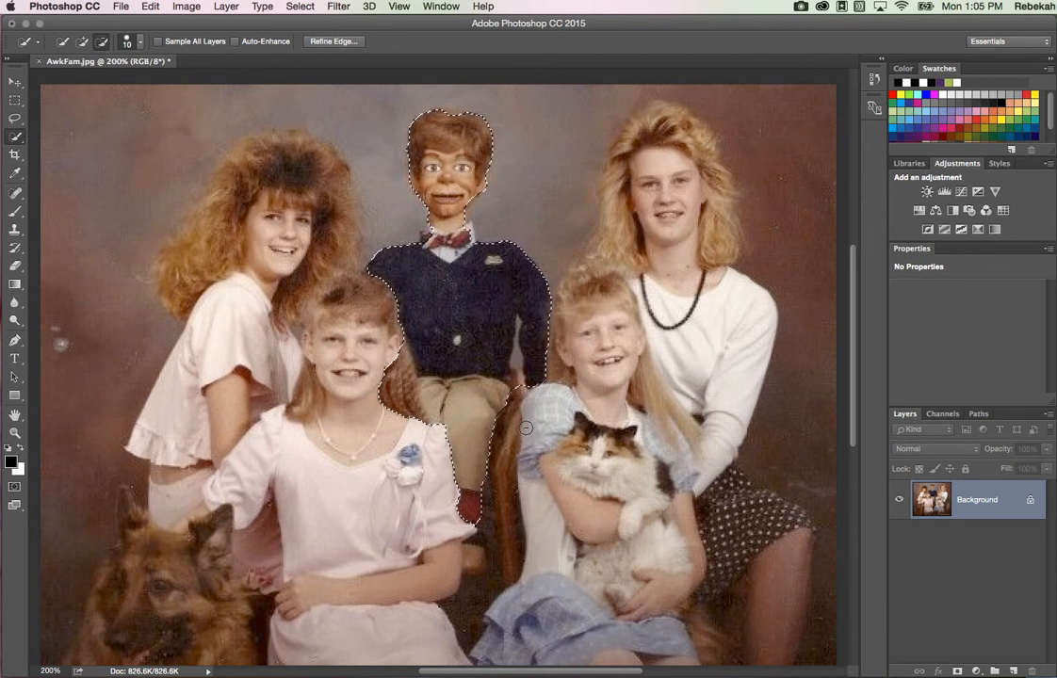
drag(408, 406, 394, 384)
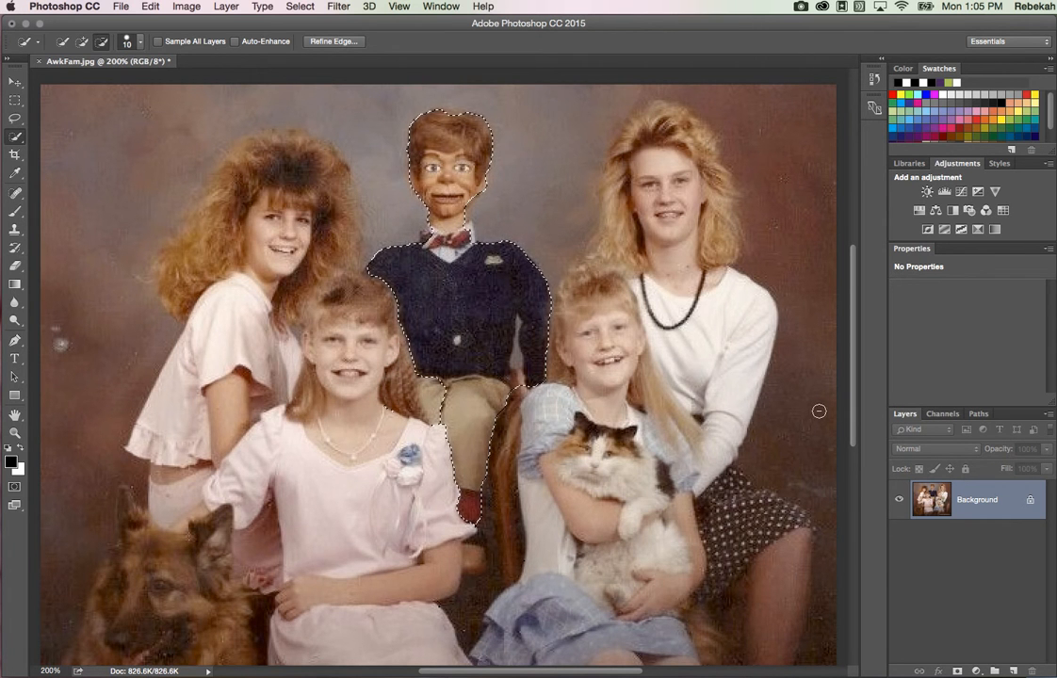
Step: Add a Black & White adjustment layer limited to the selected dummy
click(953, 211)
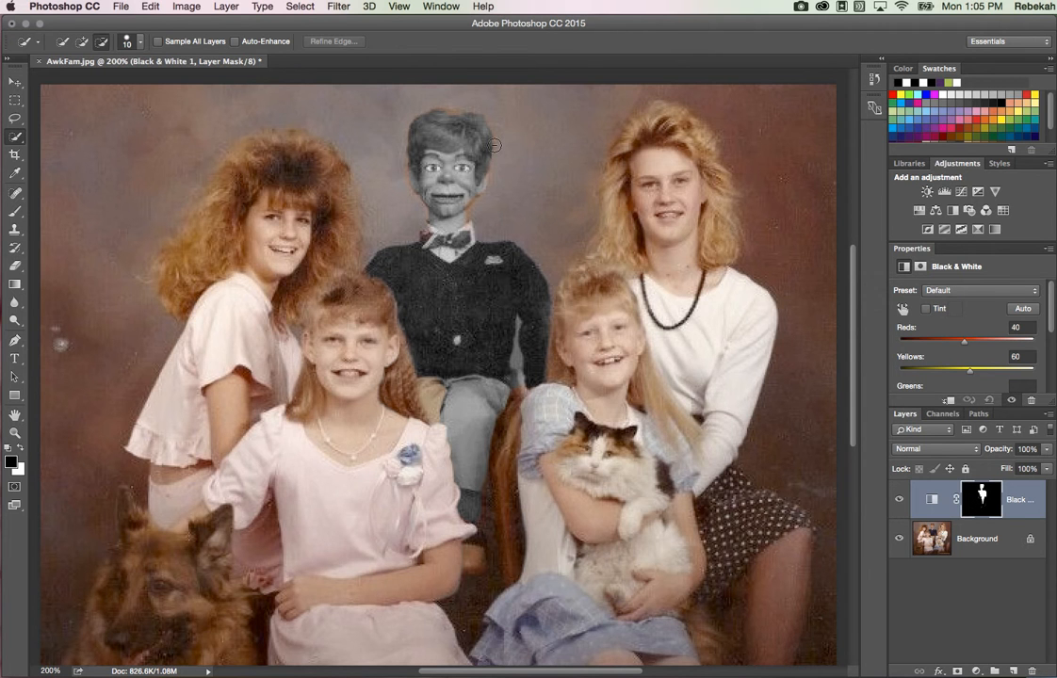
mouse_move(417, 128)
mouse_down()
mouse_move(412, 177)
mouse_move(425, 197)
mouse_up()
key(super+equal)
key(super+equal)
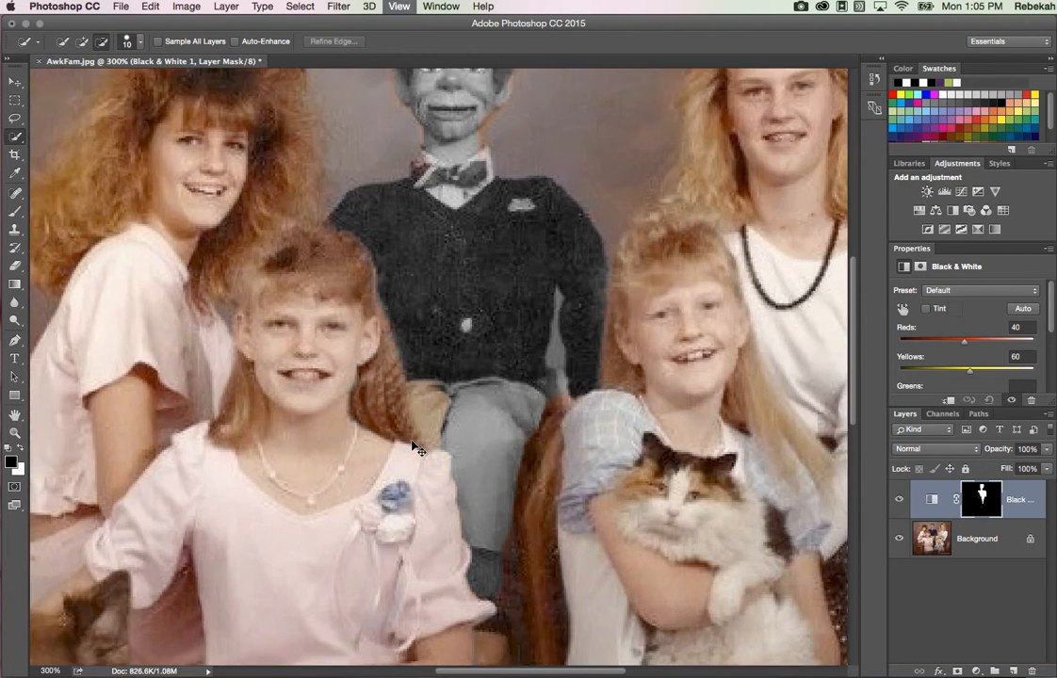
Step: Paint white on the Black & White layer mask with a 15 px brush over the dummy's still-coloured trouser leg beside the front girl's hair
click(982, 505)
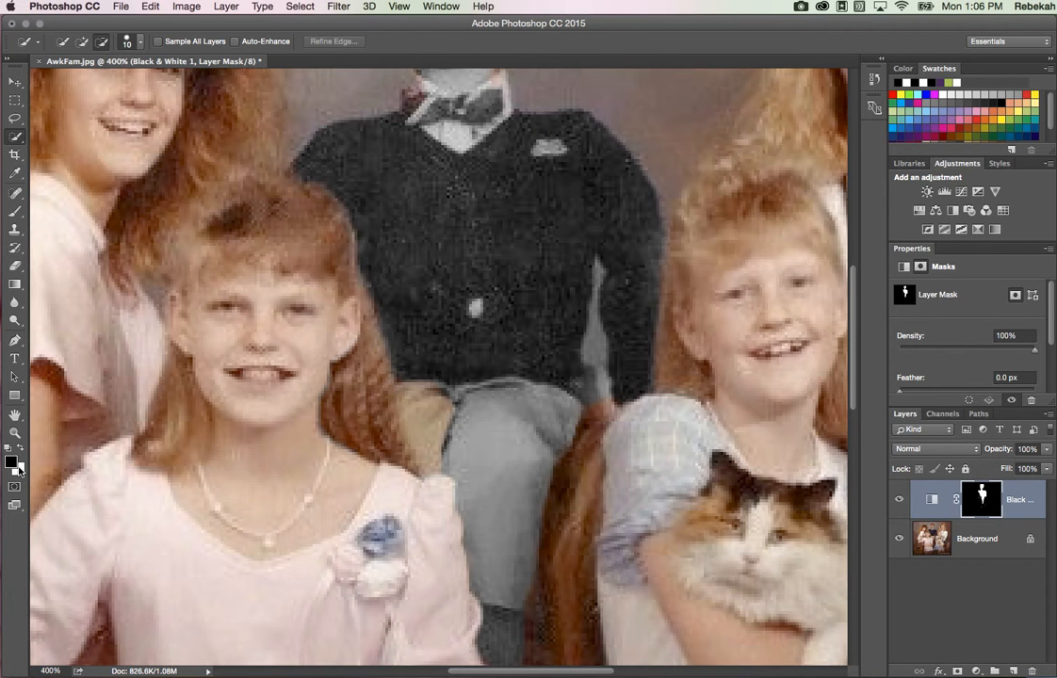
click(18, 467)
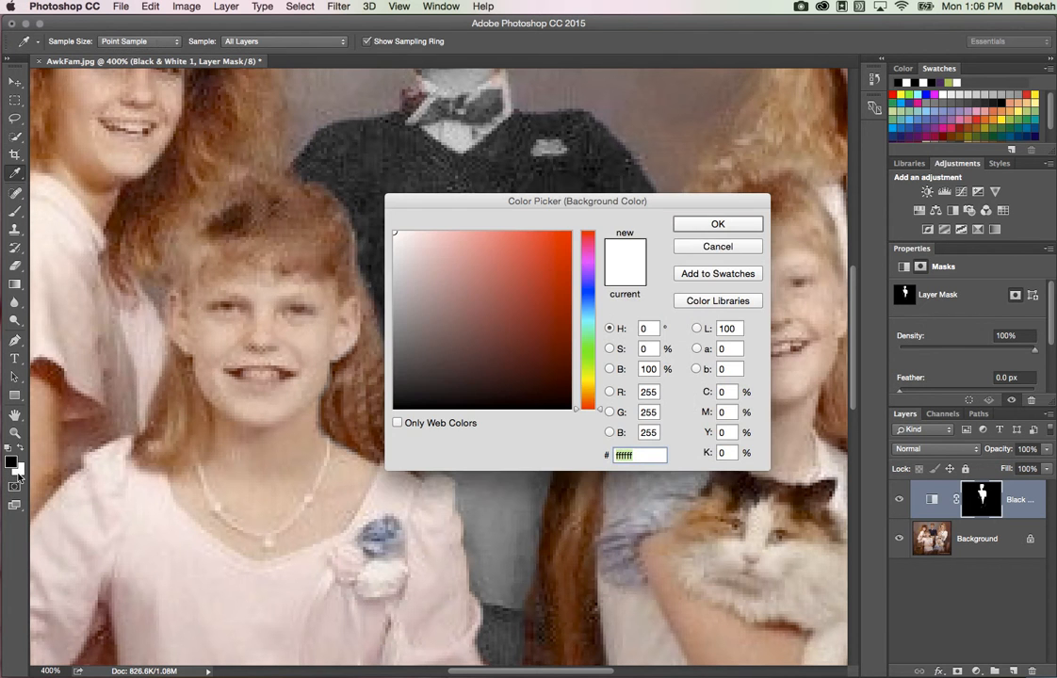
click(741, 246)
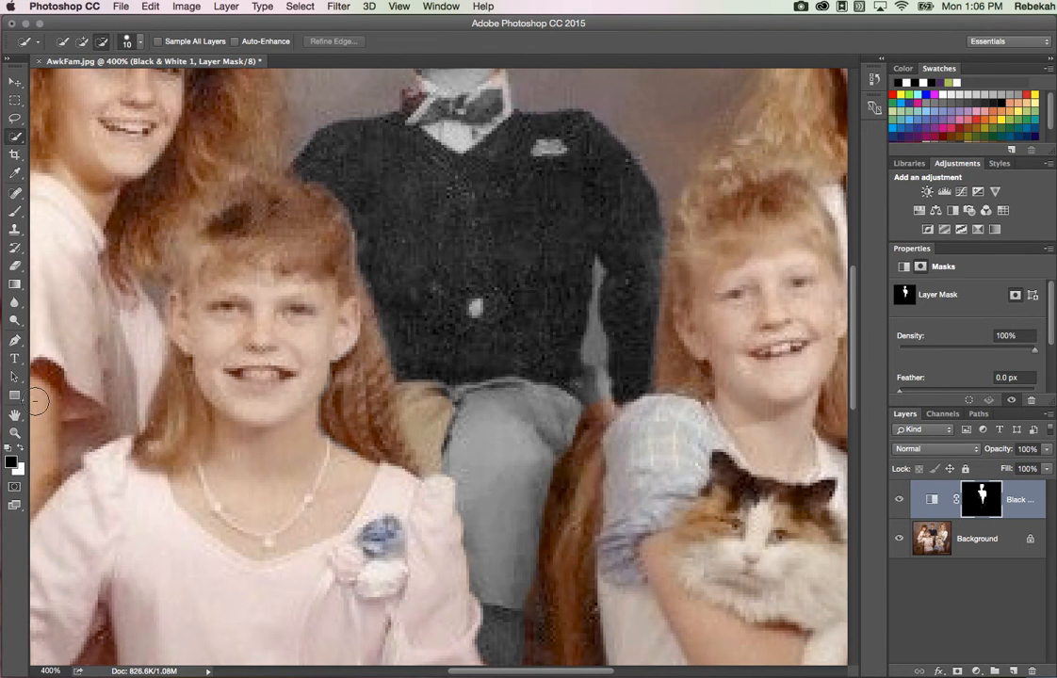
click(22, 451)
click(22, 213)
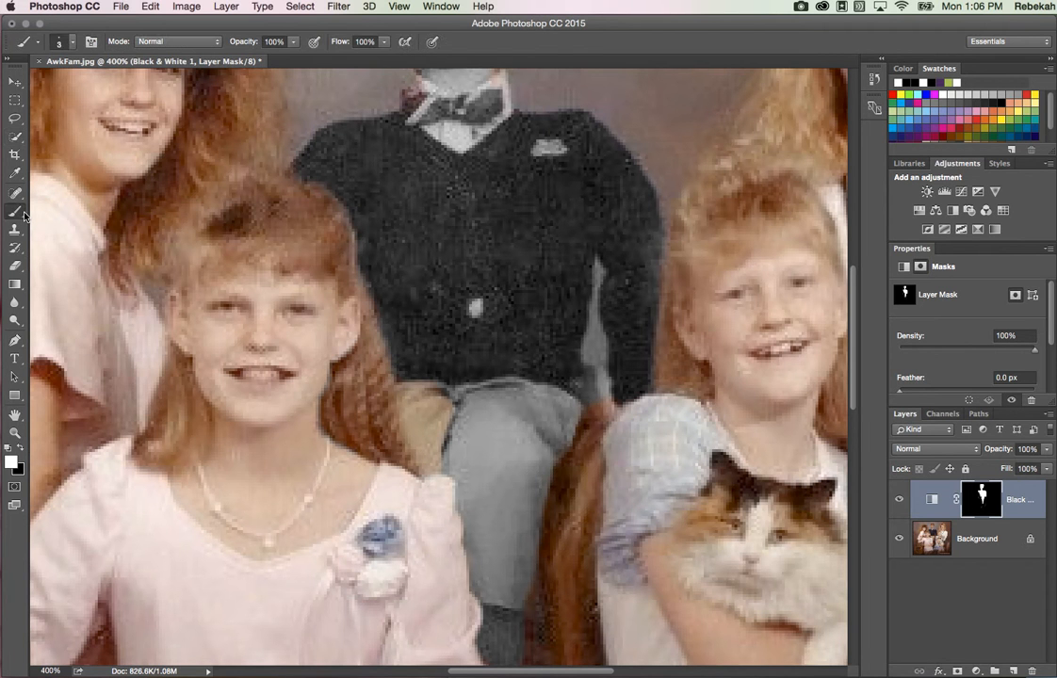
key(bracketright)
key(bracketright)
key(bracketright)
key(bracketright)
key(bracketright)
key(bracketright)
key(bracketright)
key(bracketright)
mouse_move(430, 419)
mouse_down()
mouse_move(415, 391)
mouse_move(420, 371)
mouse_move(413, 400)
mouse_move(431, 455)
mouse_move(452, 433)
mouse_up()
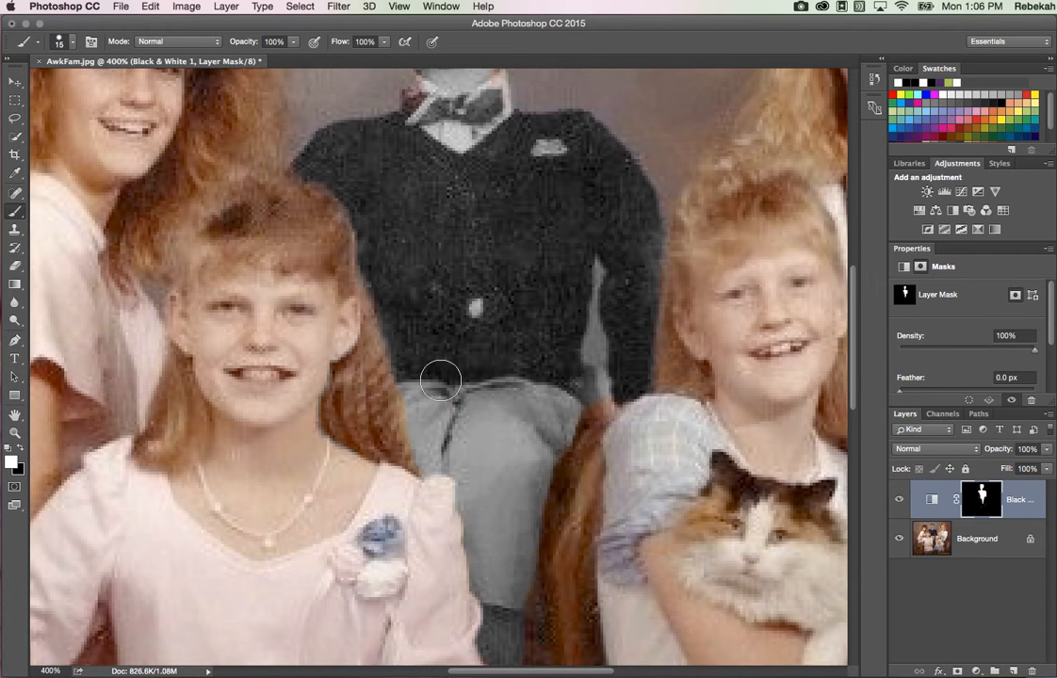
Step: Paint the dummy's shoe and lower leg into the Black & White mask in white, reducing the brush to 7 px
scroll(443, 375, down, 3)
scroll(463, 378, down, 3)
drag(515, 531, 511, 538)
key(bracketleft)
key(bracketleft)
key(bracketleft)
key(bracketleft)
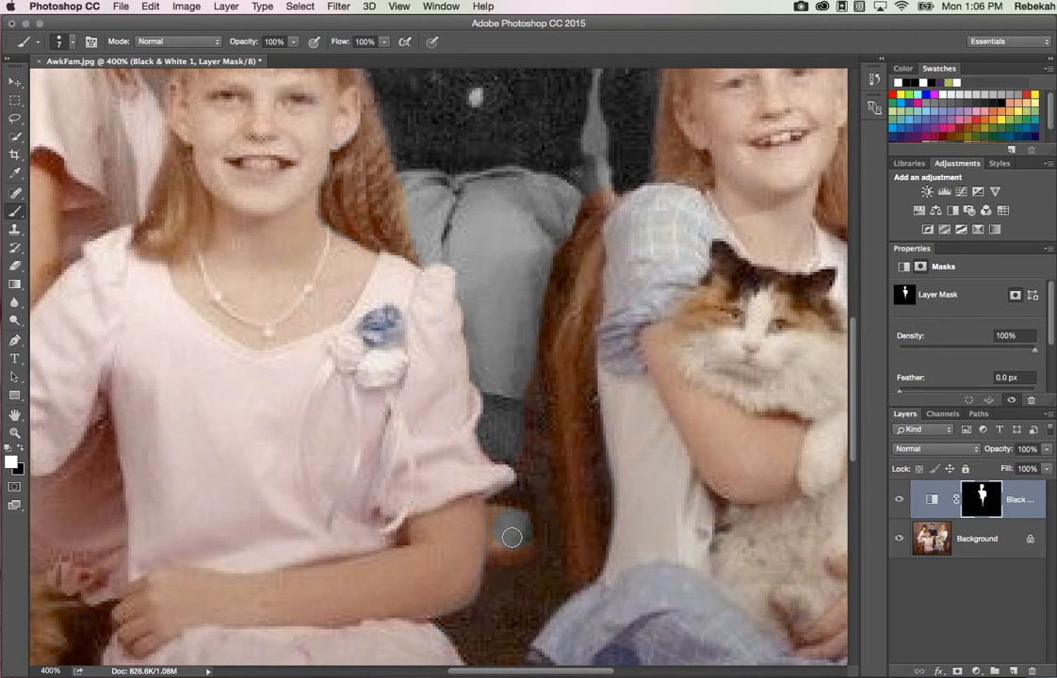
mouse_move(511, 536)
mouse_down()
mouse_move(494, 505)
mouse_move(496, 551)
mouse_move(522, 554)
mouse_move(495, 558)
mouse_move(529, 556)
mouse_move(519, 502)
mouse_move(509, 501)
mouse_move(523, 498)
mouse_move(519, 451)
mouse_move(494, 454)
mouse_move(524, 378)
mouse_move(522, 492)
mouse_up()
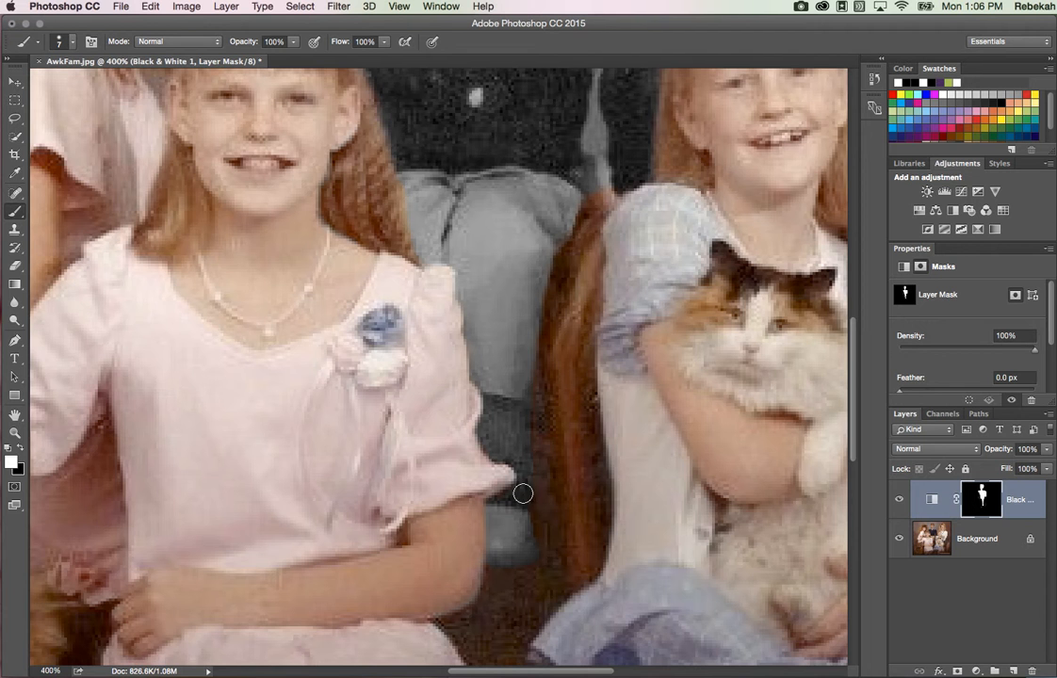
Step: Paint white on the mask over the dummy's coloured hand beside the chair back
scroll(532, 565, up, 6)
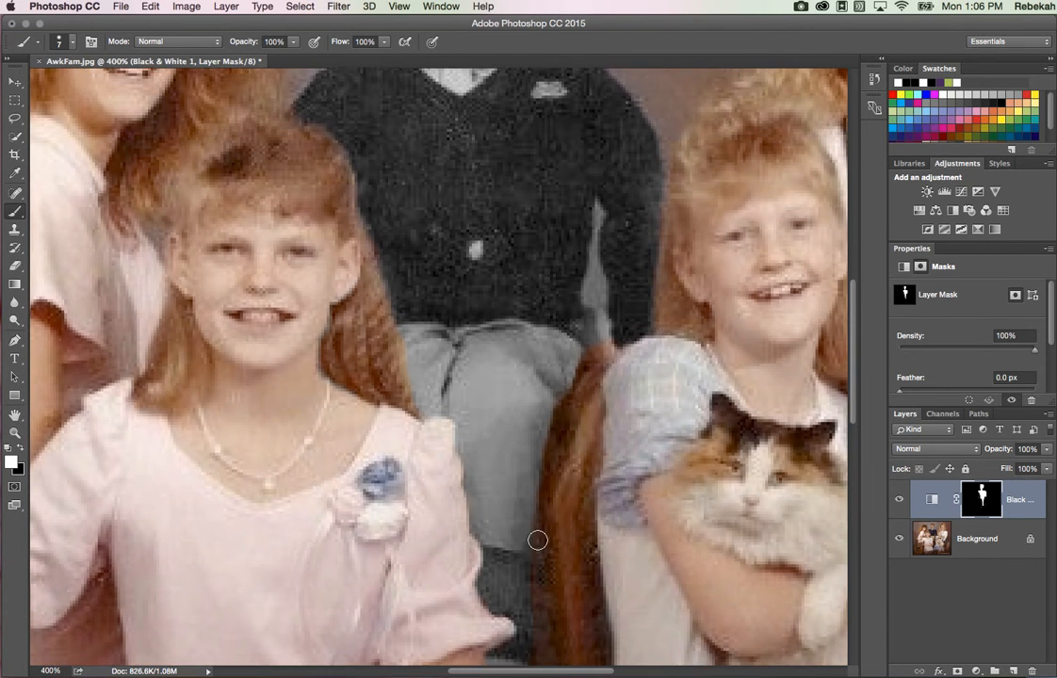
scroll(537, 540, up, 3)
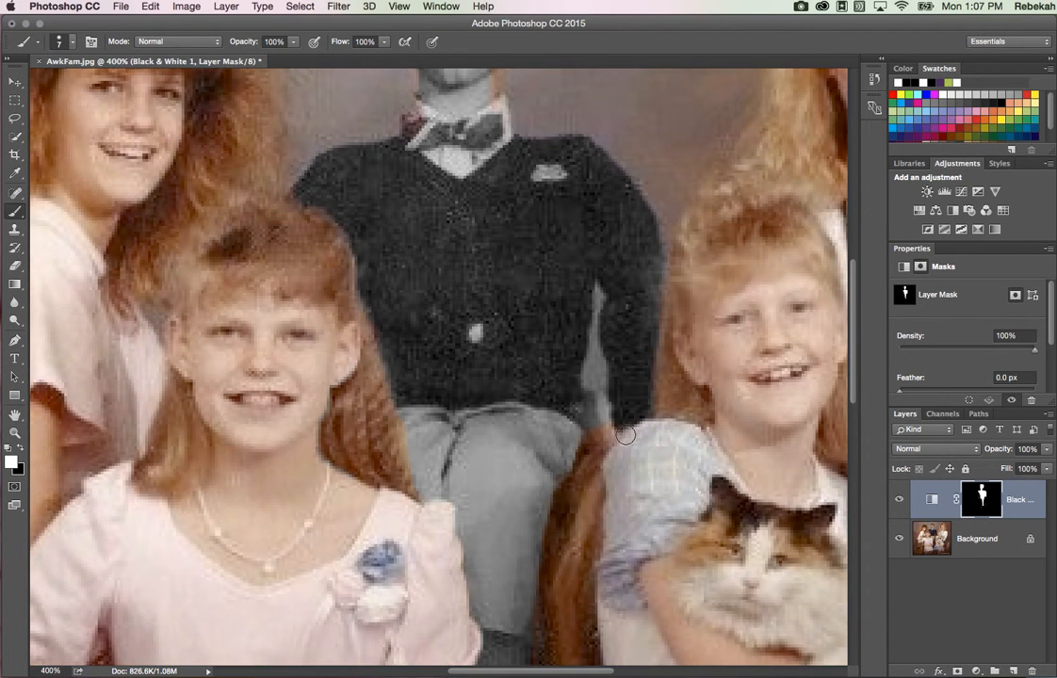
mouse_move(608, 438)
mouse_down()
mouse_move(617, 433)
mouse_move(579, 444)
mouse_up()
Step: Paint white on the mask around the dummy's collar, neck, face and hair to remove the coloured fringe
scroll(551, 443, up, 6)
mouse_move(421, 296)
mouse_down()
mouse_move(412, 280)
mouse_move(428, 242)
mouse_up()
scroll(428, 242, up, 2)
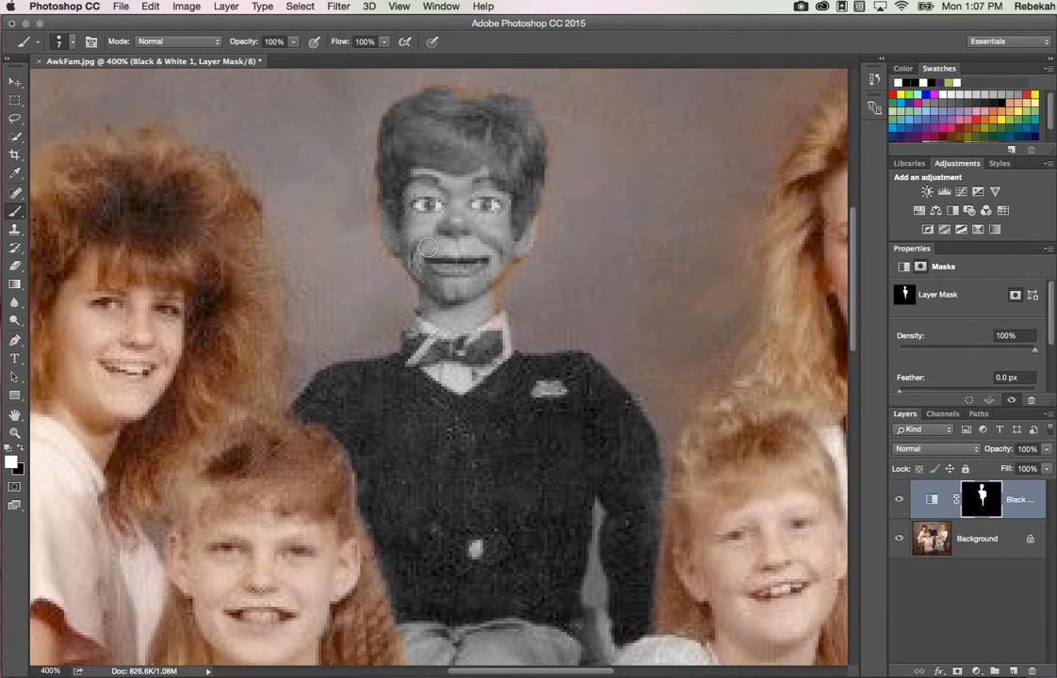
drag(428, 288, 428, 323)
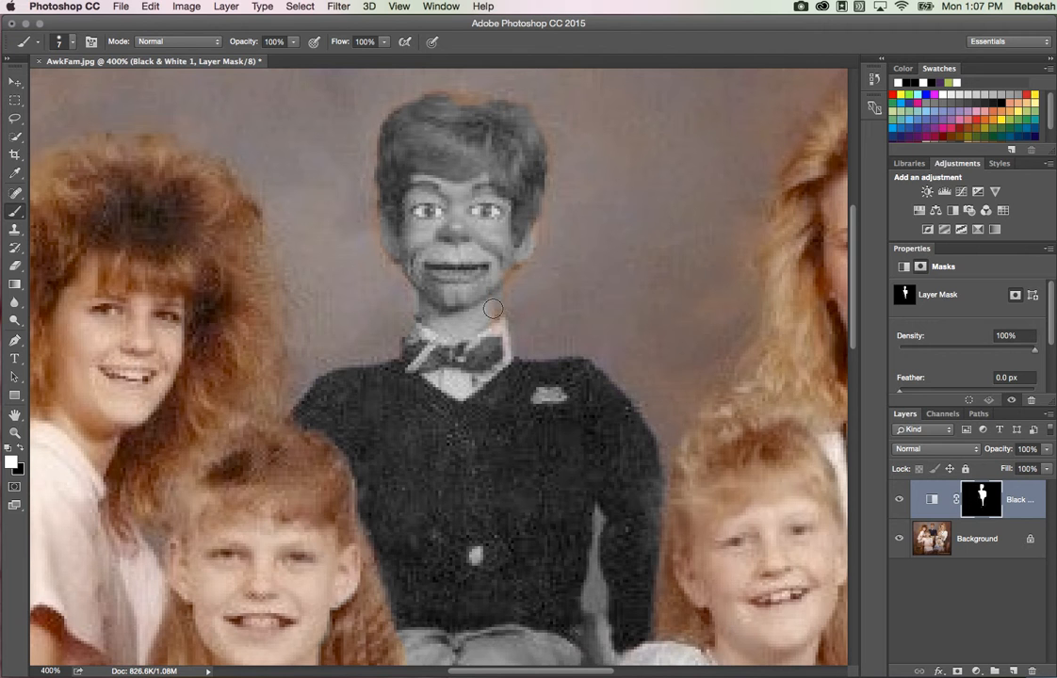
drag(500, 281, 533, 234)
mouse_move(546, 148)
mouse_down()
mouse_move(506, 101)
mouse_move(446, 97)
mouse_move(474, 98)
mouse_move(425, 98)
mouse_move(398, 123)
mouse_move(380, 231)
mouse_move(428, 292)
mouse_move(446, 358)
mouse_up()
scroll(446, 359, down, 5)
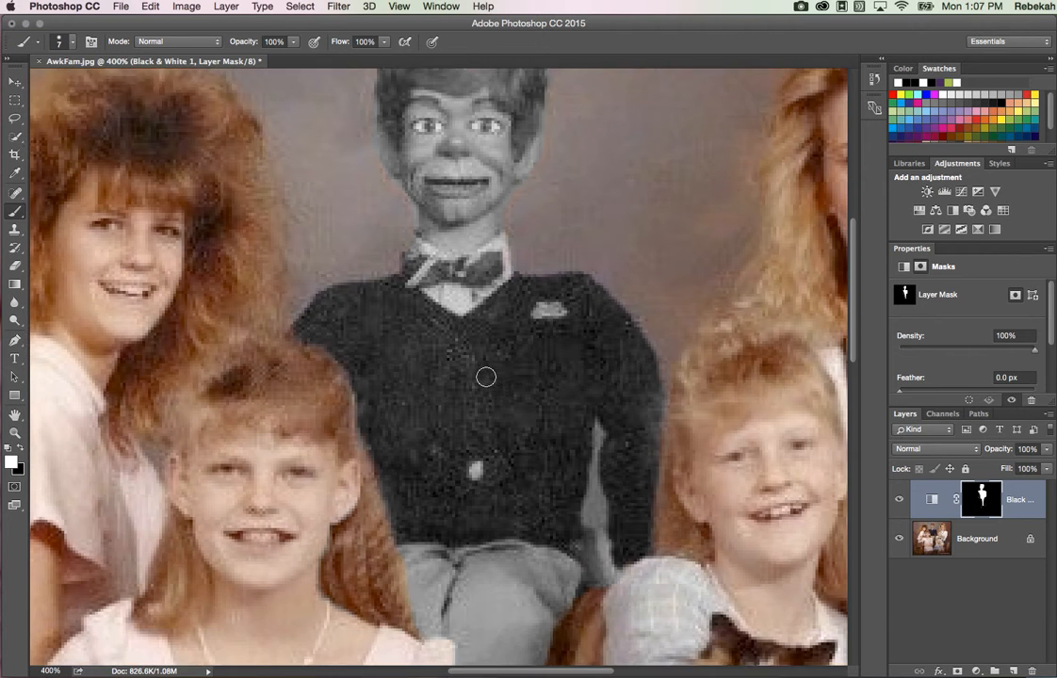
Step: Paint black on the mask in the gap between the dummy's arm and body to restore the background colour, reducing the brush to 4 px
click(20, 449)
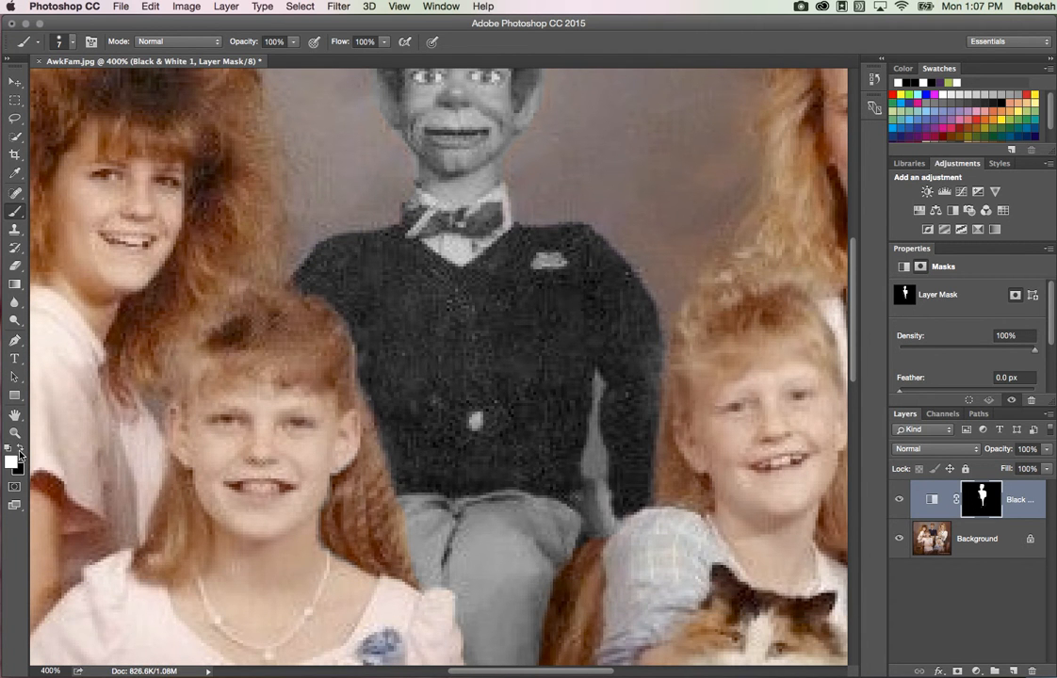
click(20, 450)
drag(588, 465, 595, 447)
key(bracketleft)
key(bracketleft)
drag(594, 417, 594, 402)
Step: Set the Black & White adjustment's preset to Darker
key(super+minus)
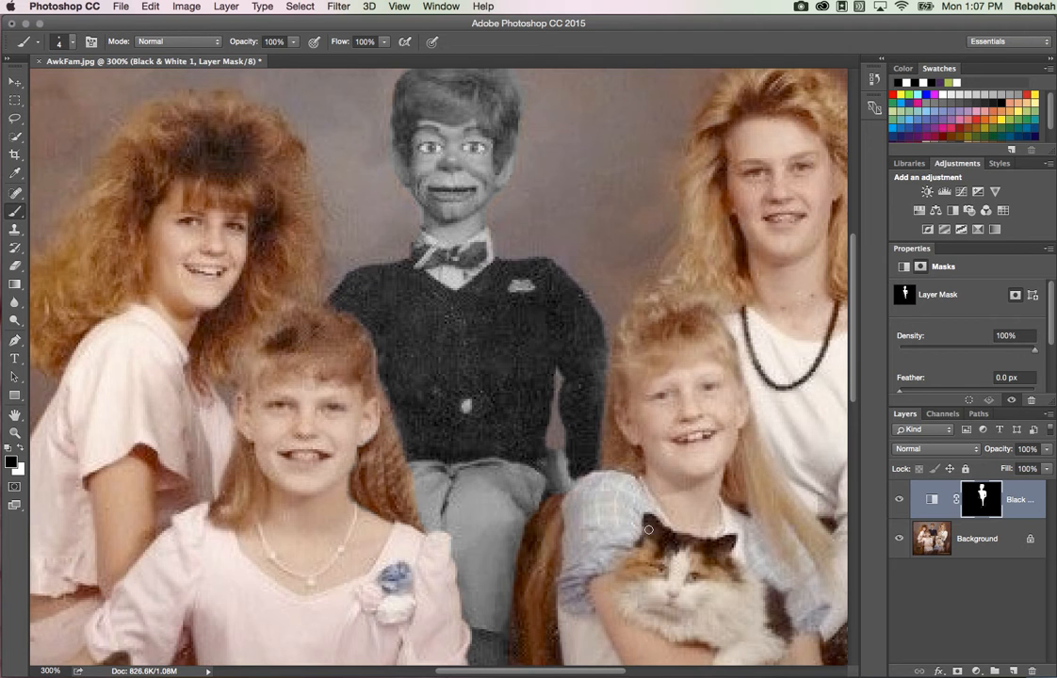
key(super+minus)
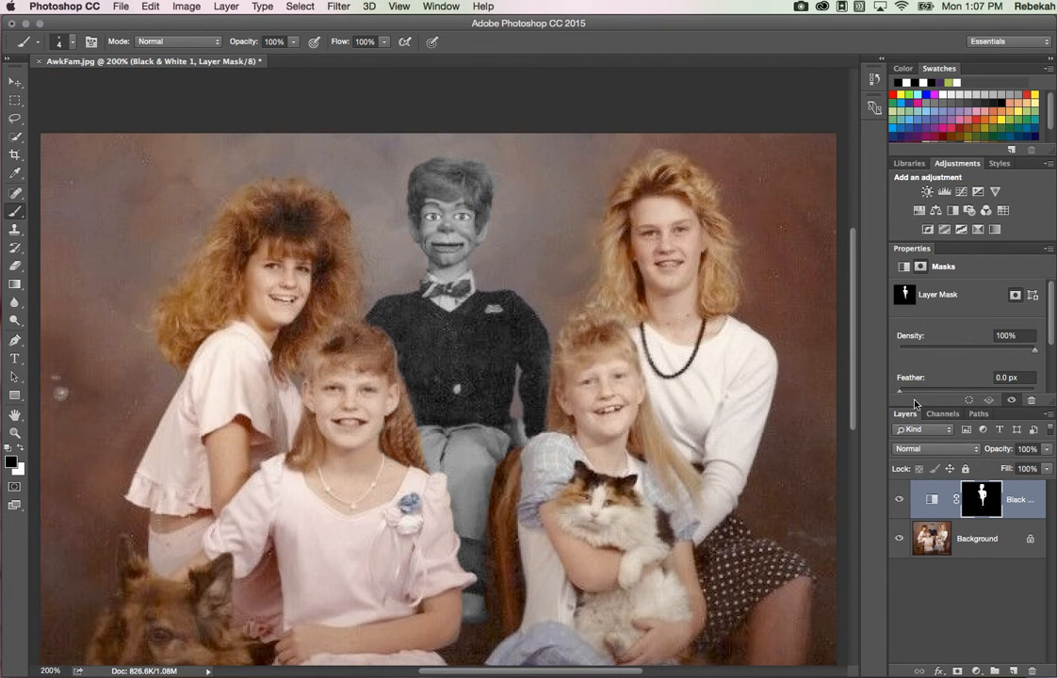
click(903, 266)
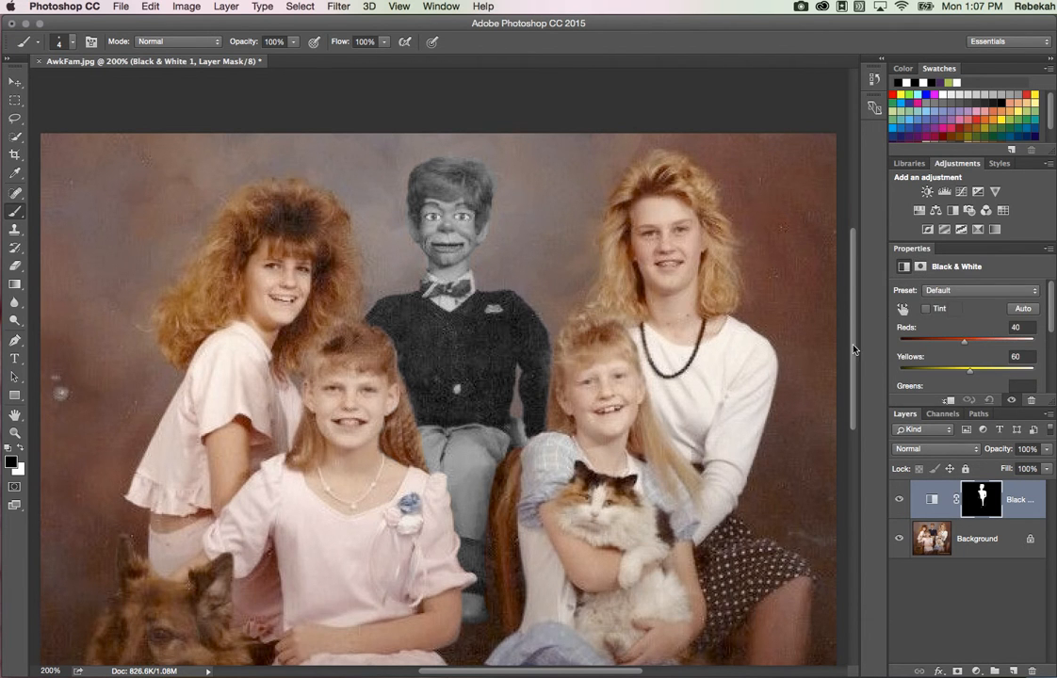
click(902, 310)
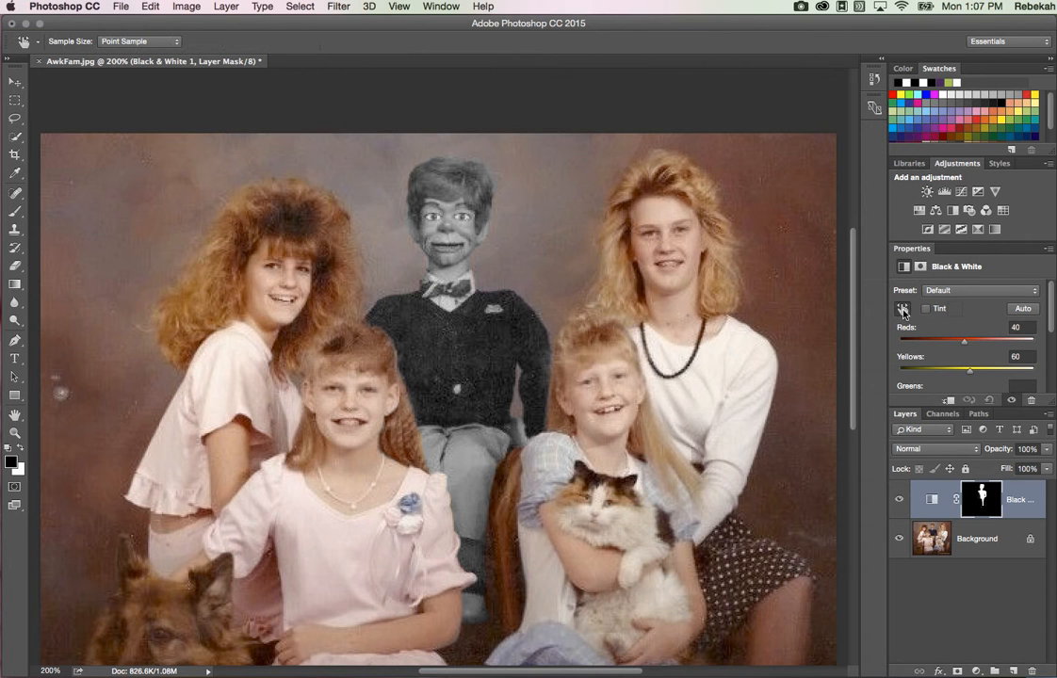
click(946, 290)
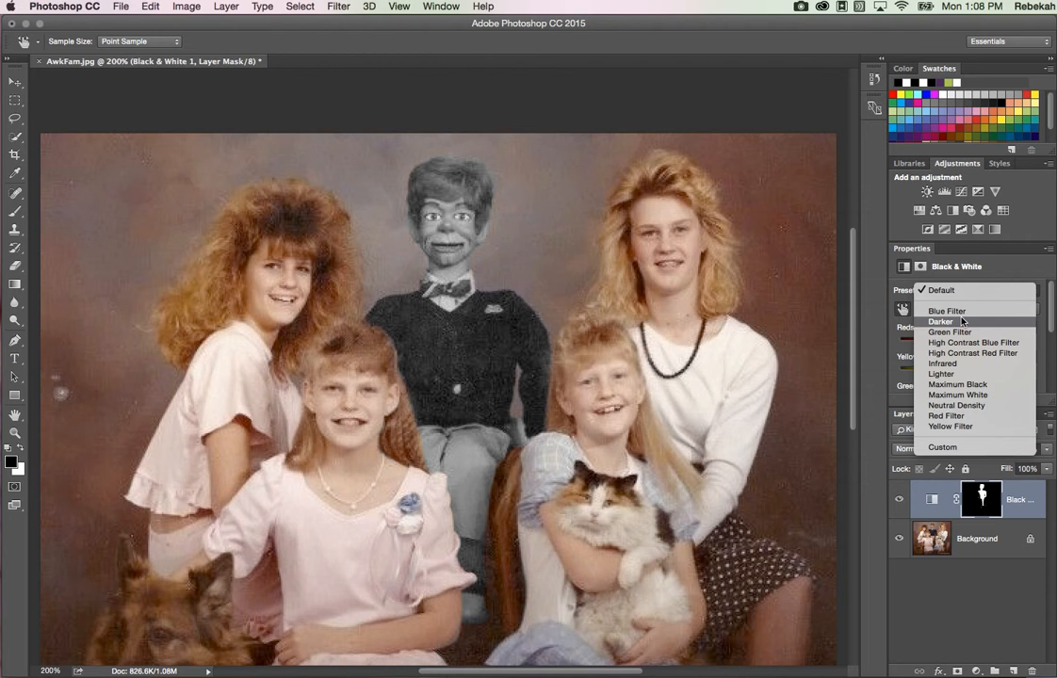
click(962, 321)
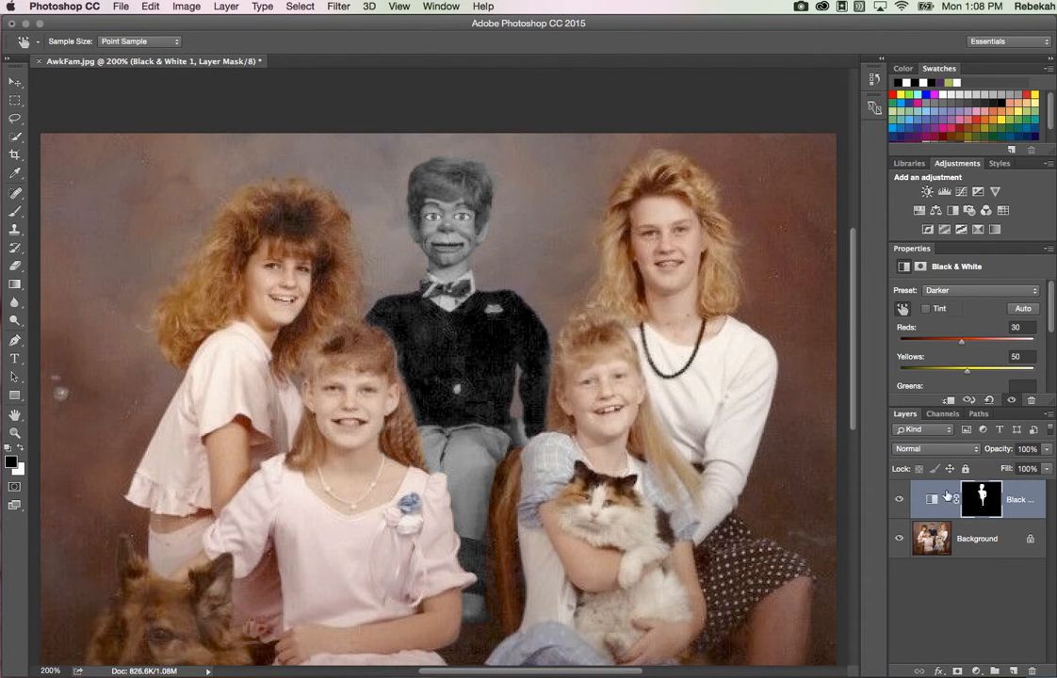
Step: Add a Levels adjustment layer masked by the Black & White layer's mask and move its black and white input sliders inward
click(977, 512)
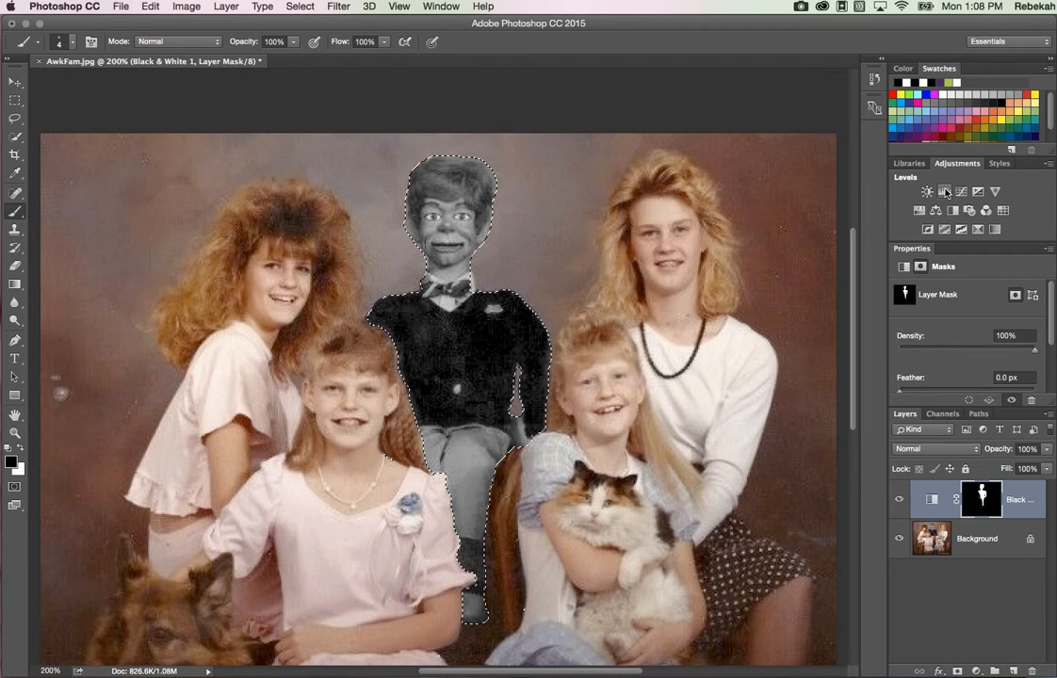
click(945, 192)
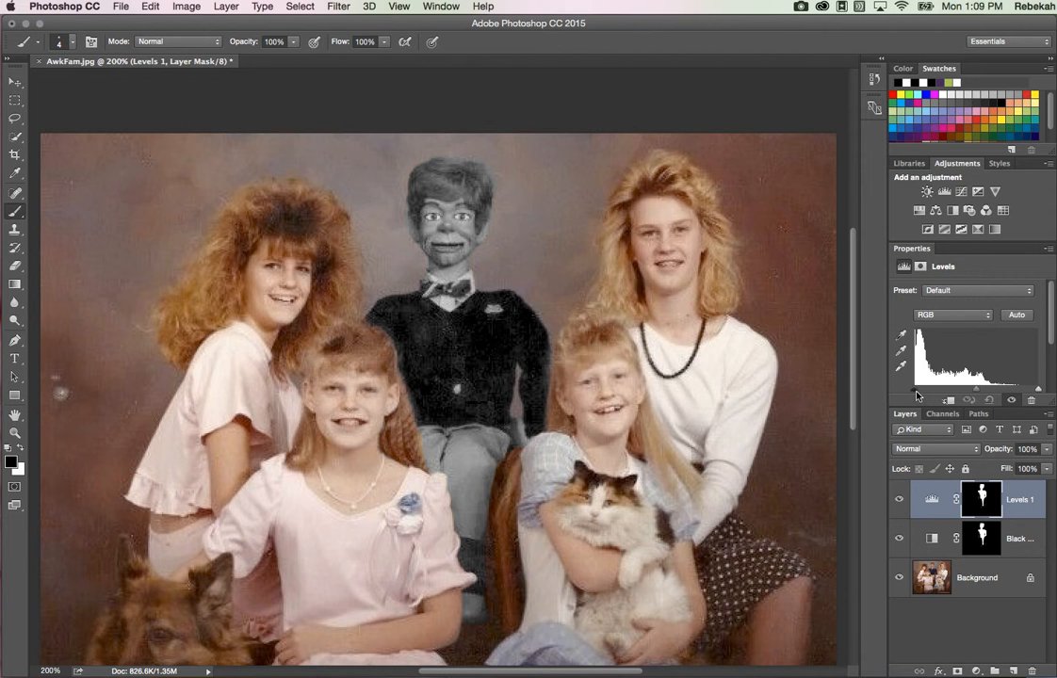
drag(920, 394, 923, 391)
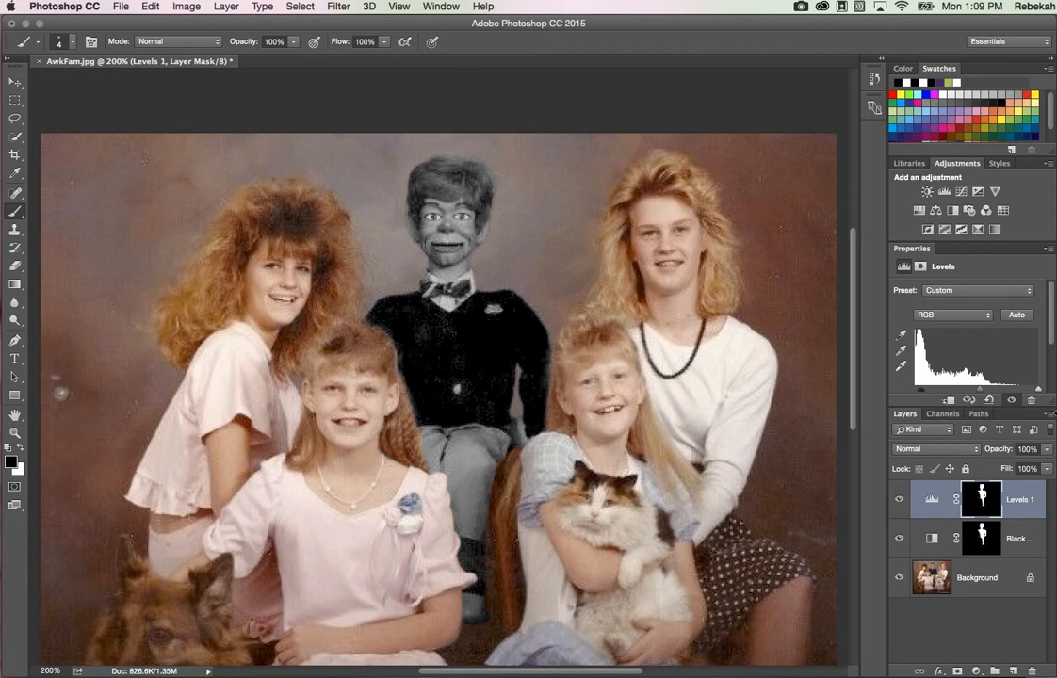
scroll(1036, 365, down, 1)
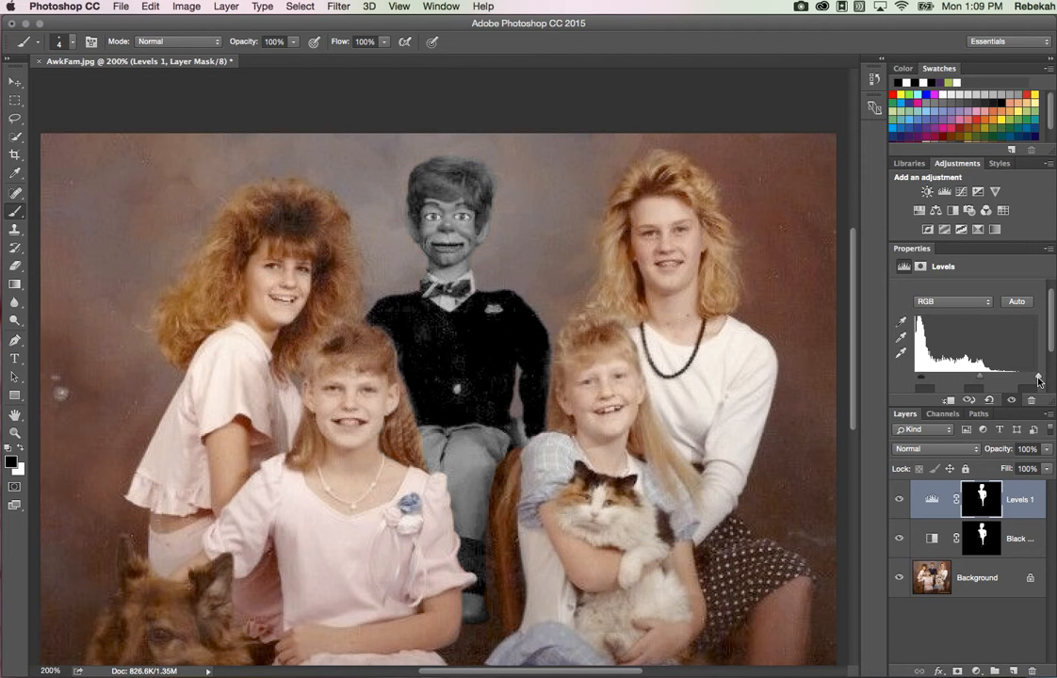
mouse_move(1039, 379)
mouse_down()
mouse_move(1015, 383)
mouse_move(1024, 380)
mouse_up()
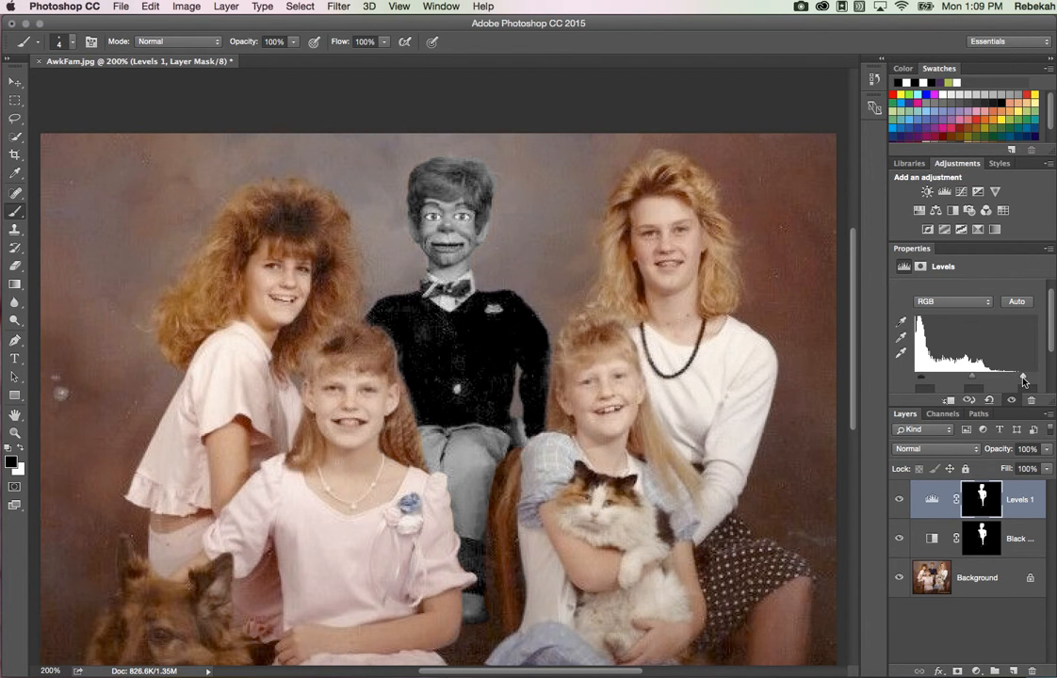
scroll(729, 395, down, 2)
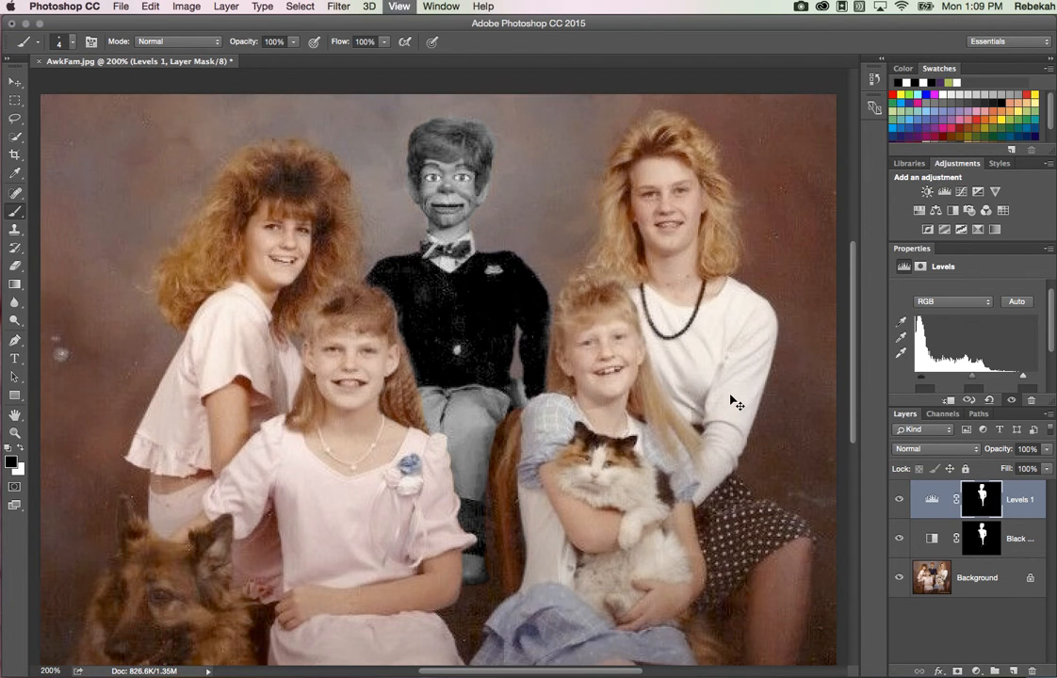
scroll(729, 395, down, 2)
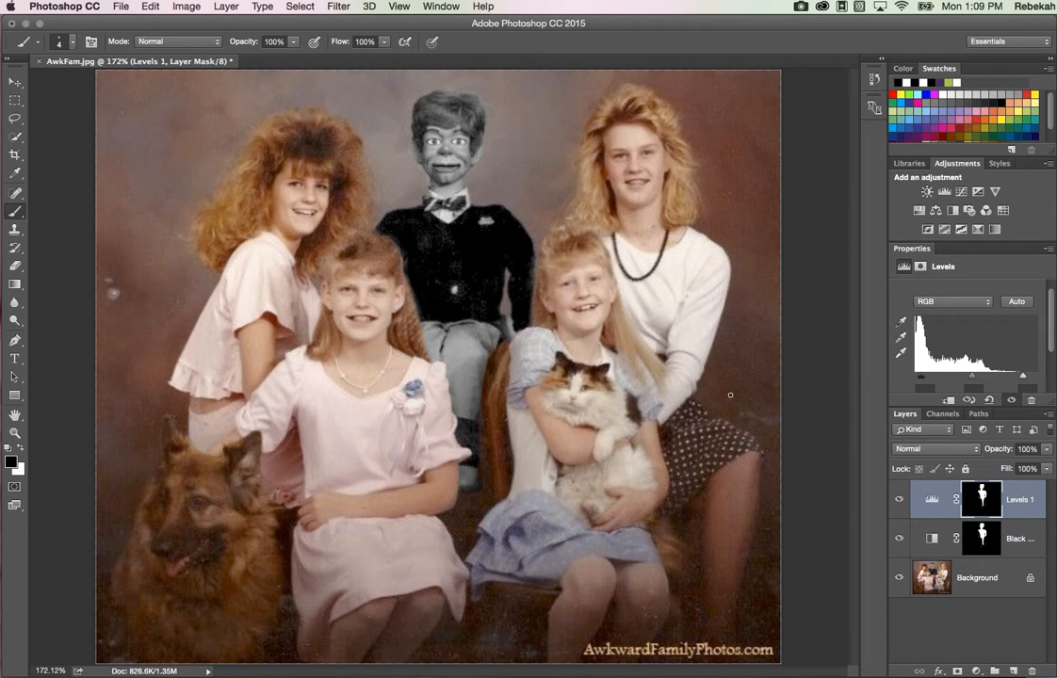